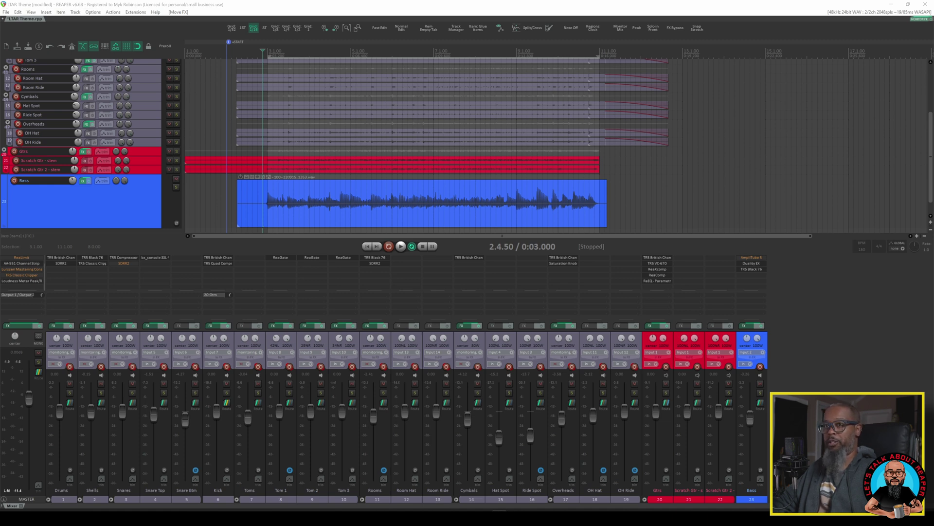
# - Open the Bass track's Duality EX amp plugin and solo the Bass track
pyautogui.click(754, 263)
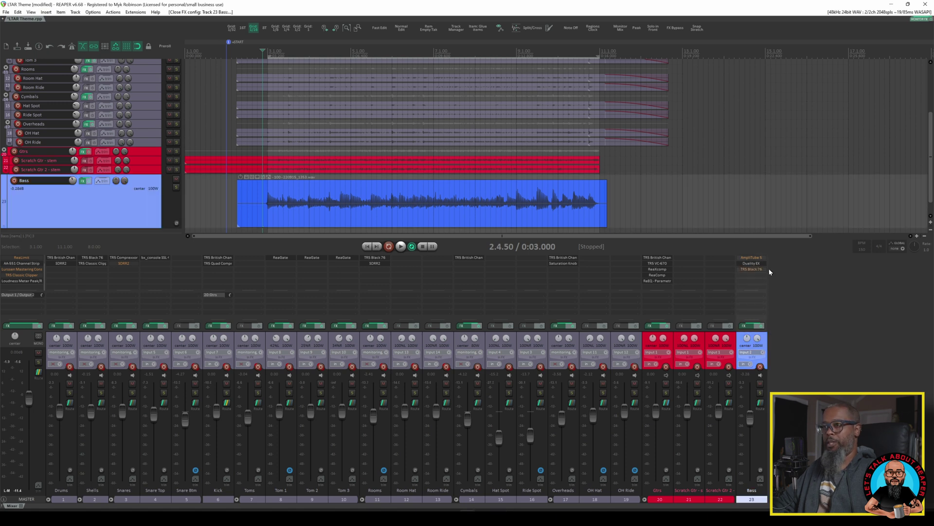
pyautogui.click(760, 264)
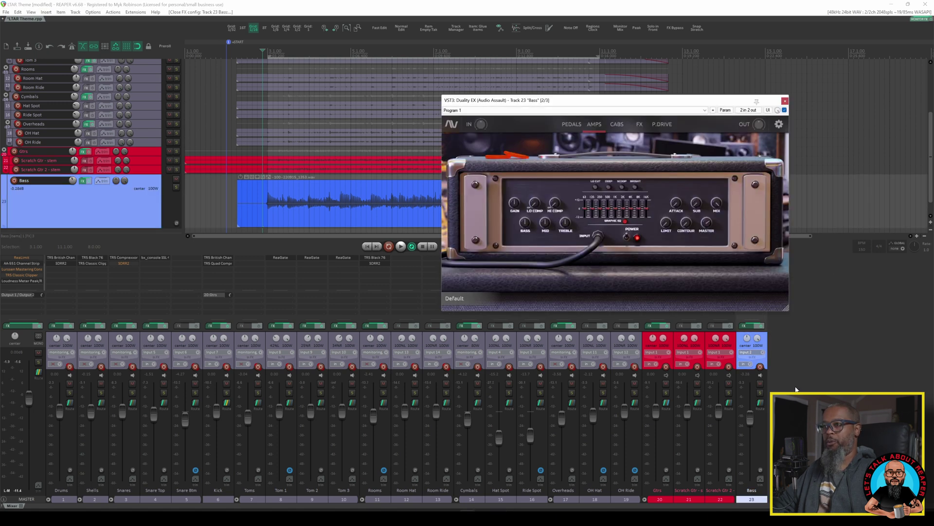
pyautogui.click(761, 392)
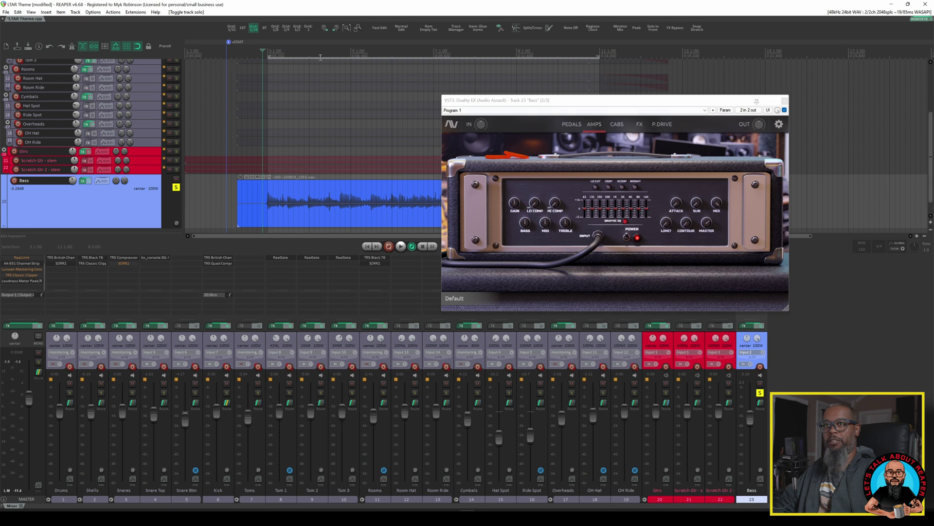
# - Play the soloed bass, stop playback, and close the Duality EX window
pyautogui.press('space')
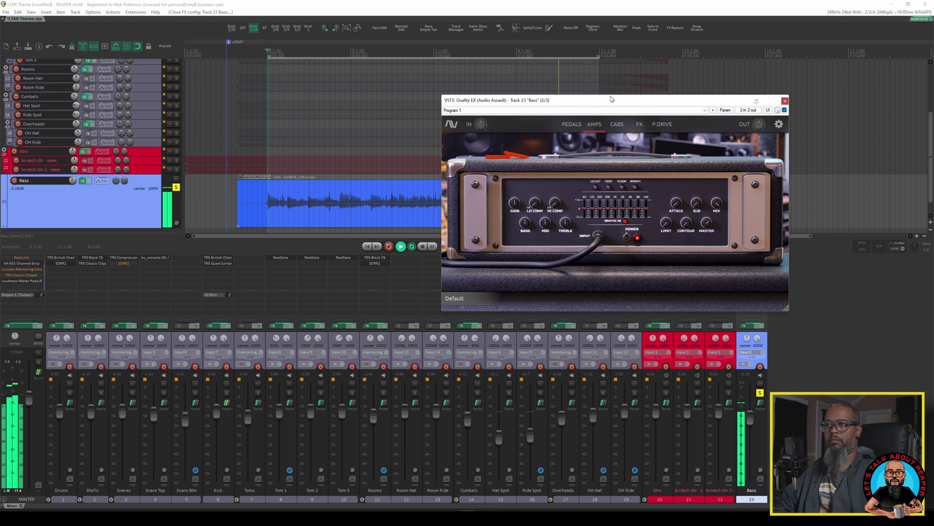
pyautogui.press('space')
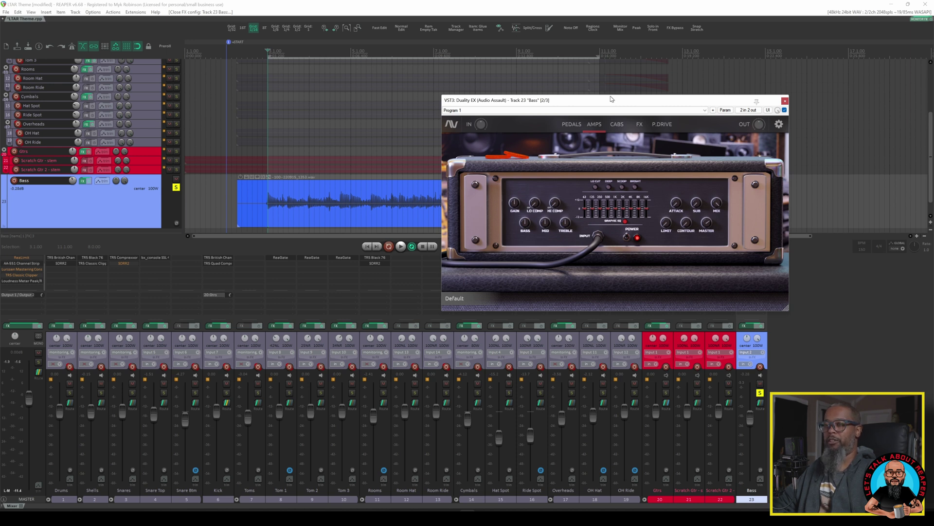
pyautogui.click(785, 100)
# - Bring up the Bass track's TRS Black 76 compressor and take it out of bypass during playback
pyautogui.click(758, 269)
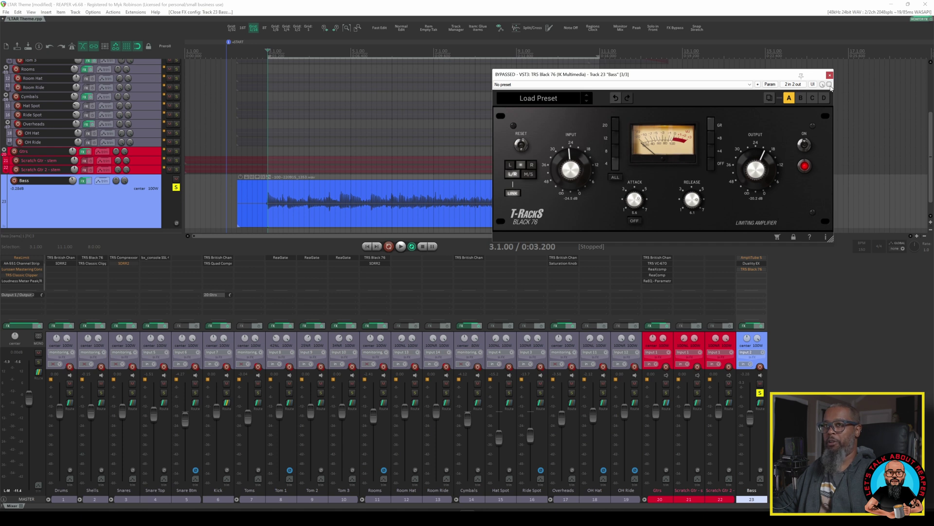
pyautogui.press('space')
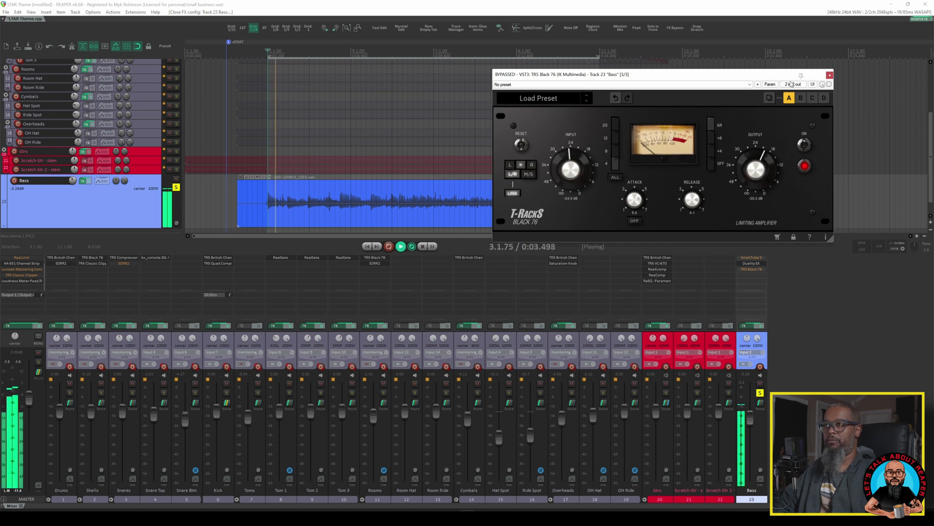
pyautogui.click(830, 84)
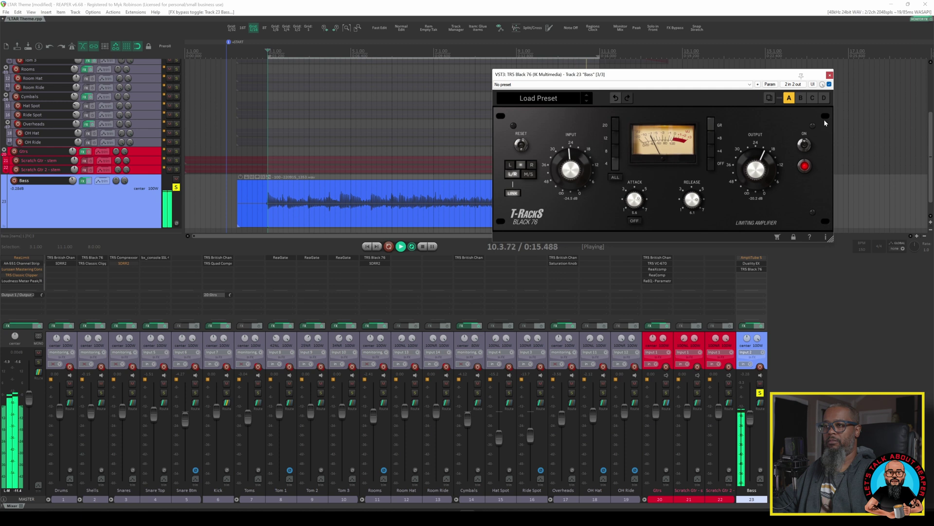
pyautogui.press('space')
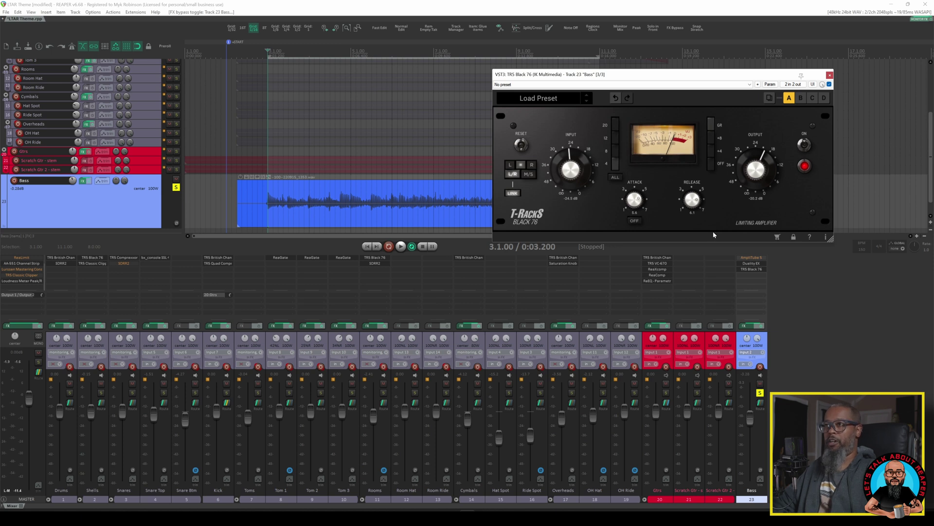
# - Show the TRS Black 76 Input Gain parameter as a control on the Bass track
pyautogui.hotkey('ctrl', 'shift', 't')
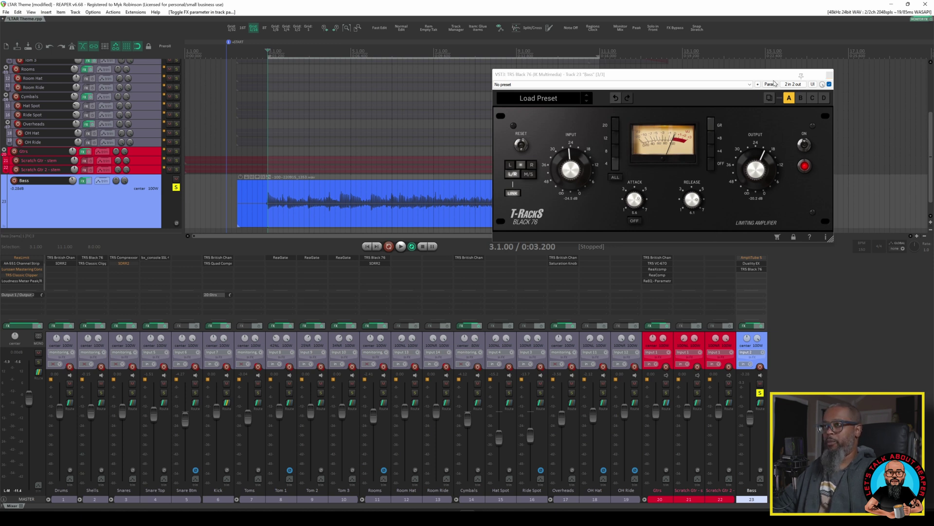
pyautogui.click(770, 85)
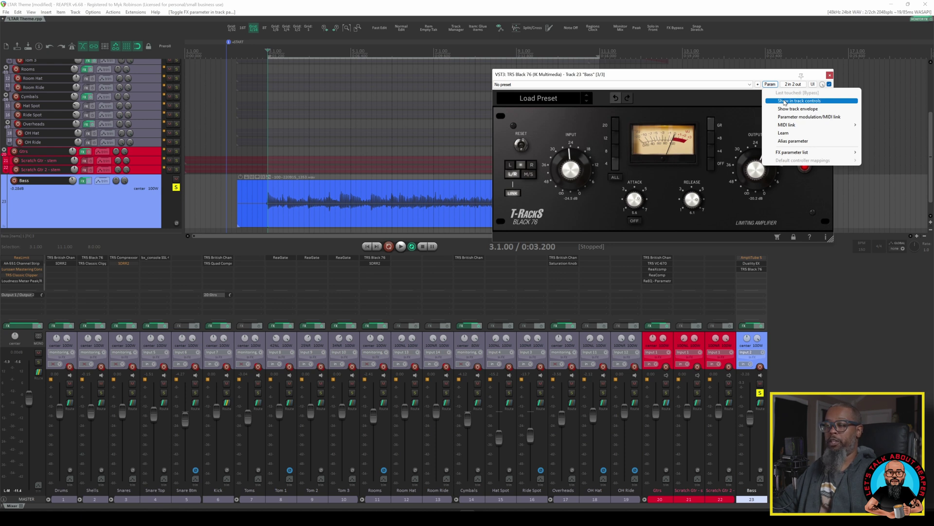
pyautogui.moveTo(790, 154)
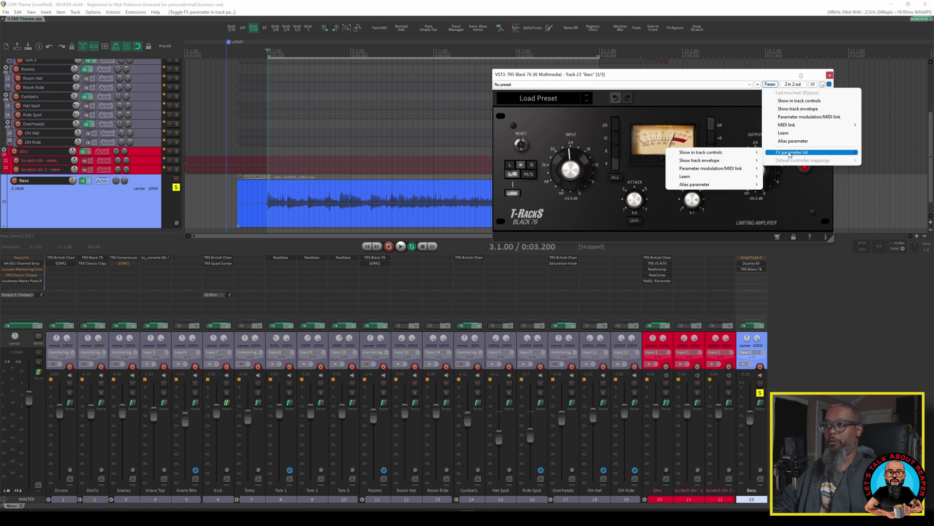
pyautogui.moveTo(697, 156)
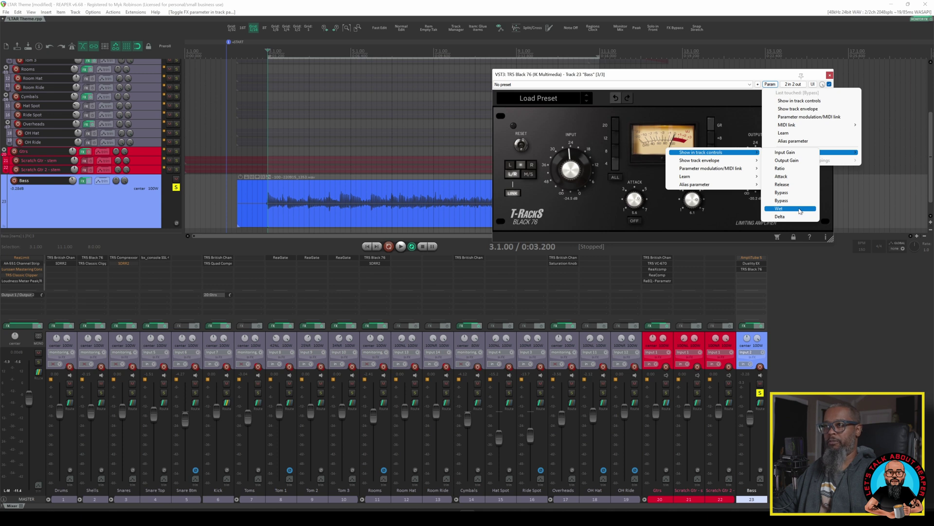
pyautogui.click(778, 152)
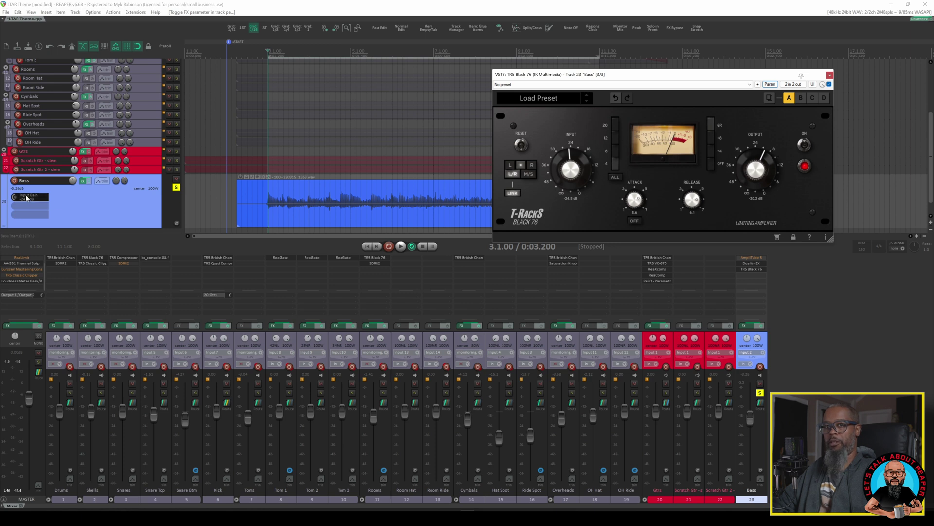
# - Turn the Bass track's embedded Input Gain knob from -24.5 dB to -23.1 dB
pyautogui.moveTo(23, 199)
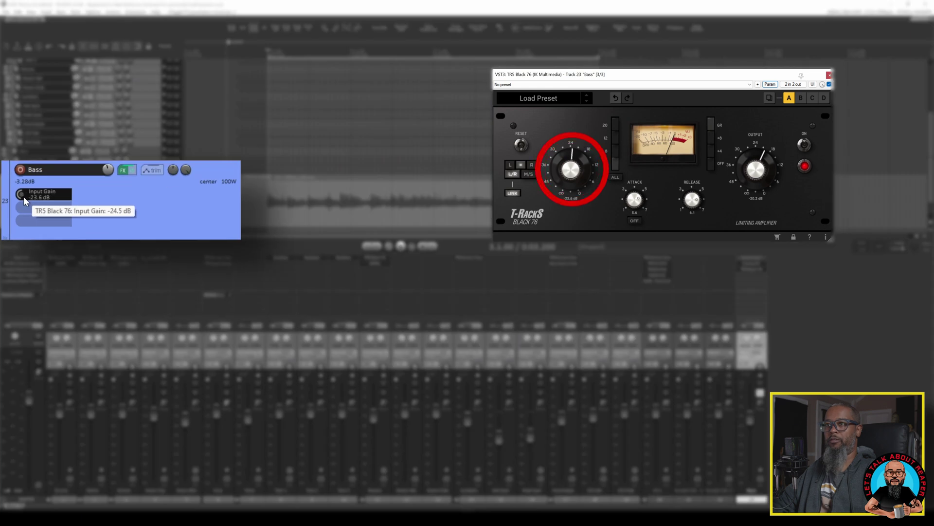
pyautogui.scroll(4, 17, 201)
pyautogui.scroll(-3, 26, 199)
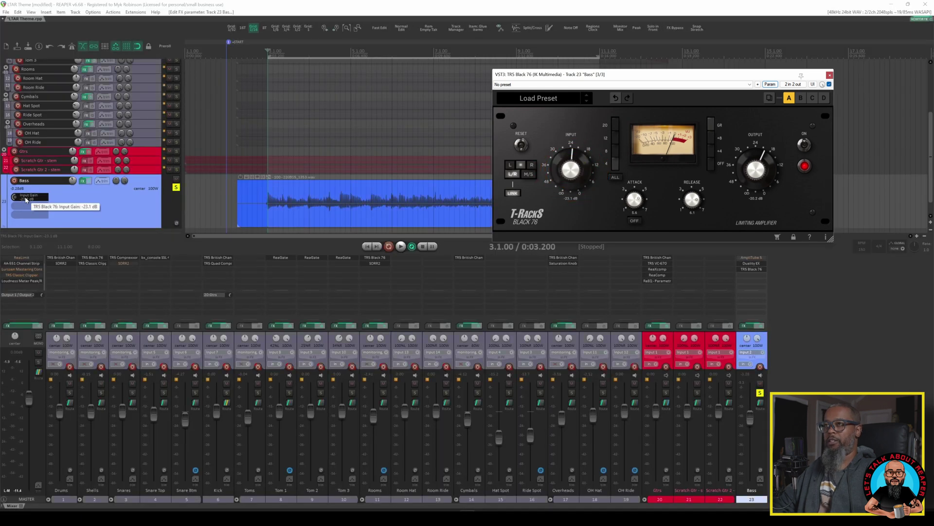
# - Embed the Black 76 Ratio control, reading 4, beneath Input Gain on the Bass track
pyautogui.click(770, 85)
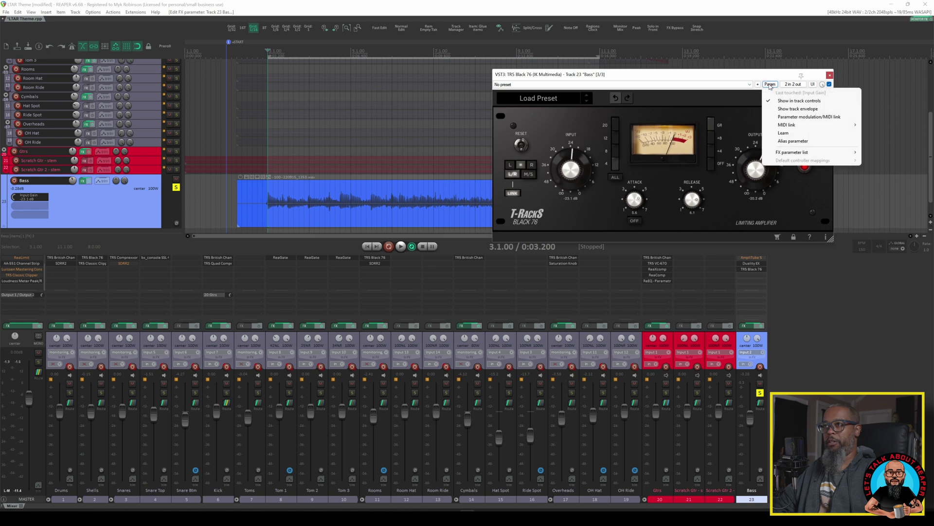
pyautogui.moveTo(804, 154)
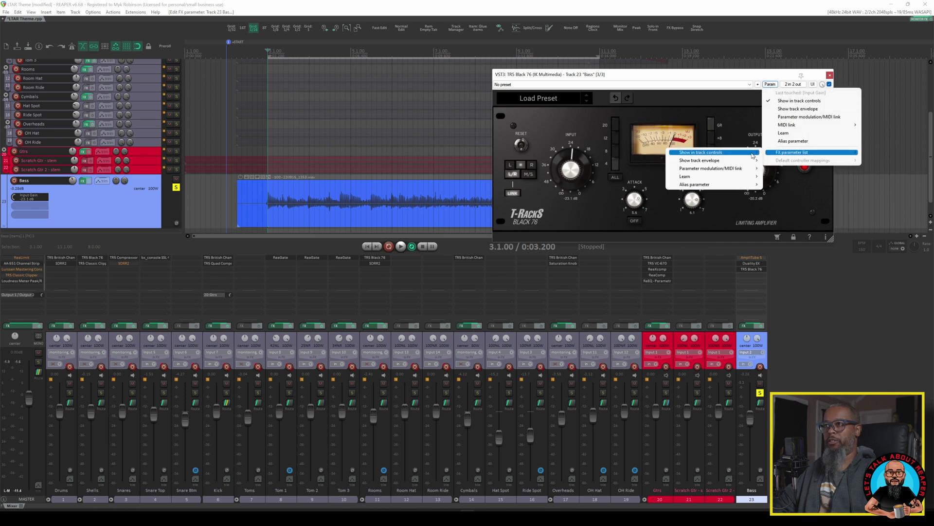
pyautogui.moveTo(743, 155)
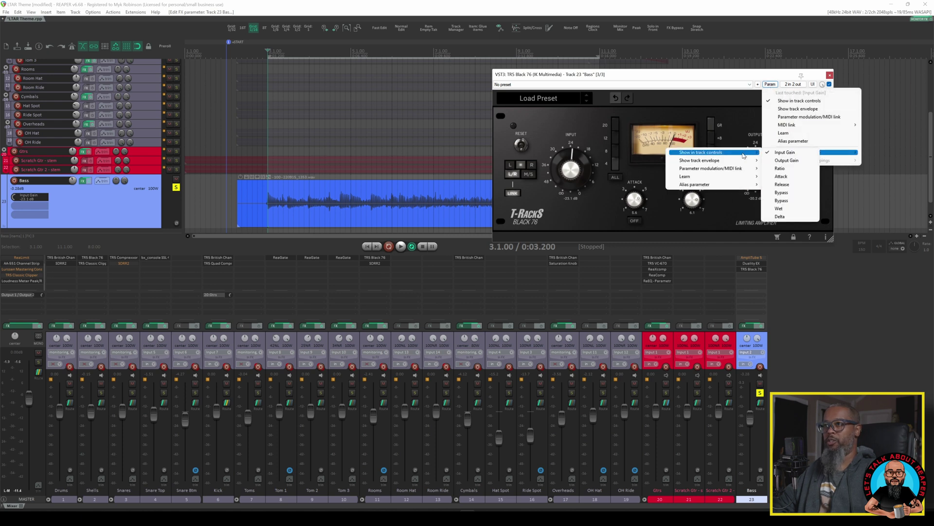
pyautogui.click(791, 168)
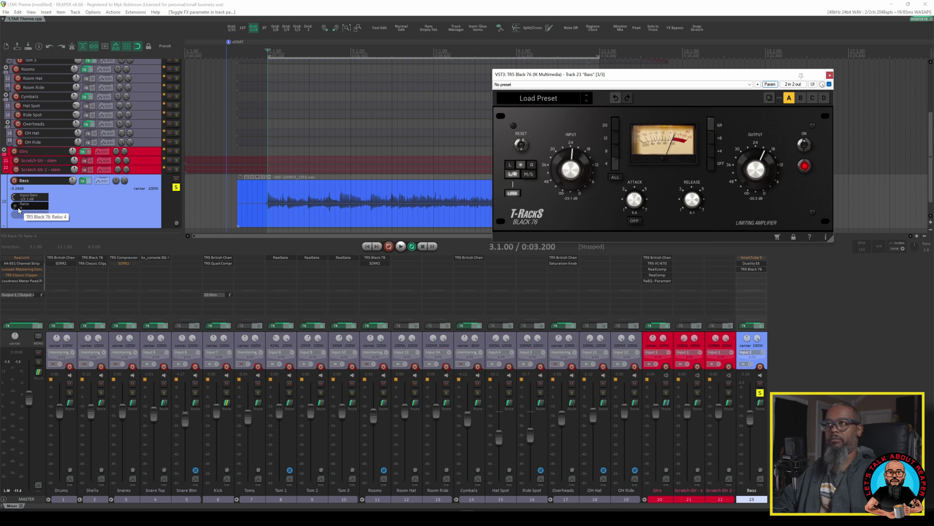
# - Close the Black 76 window and show all its parameters in the Bass track panel
pyautogui.click(830, 76)
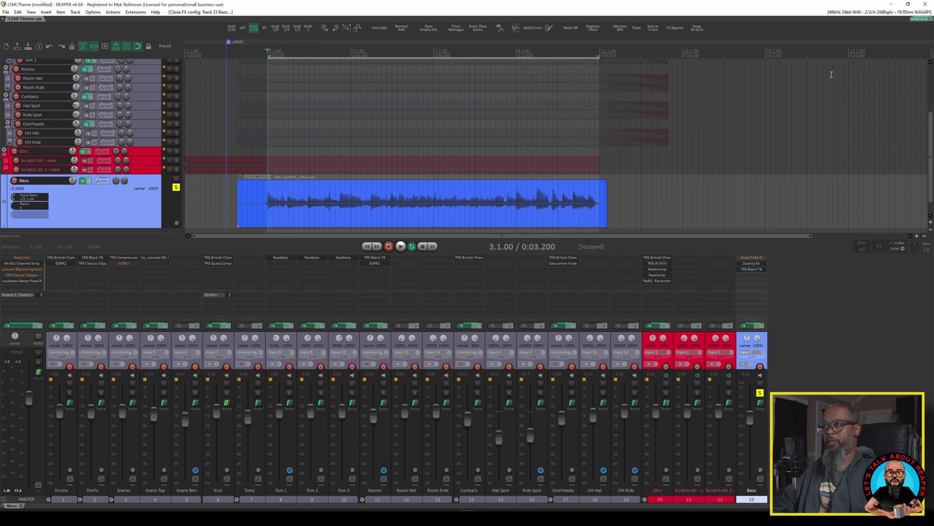
pyautogui.rightClick(750, 273)
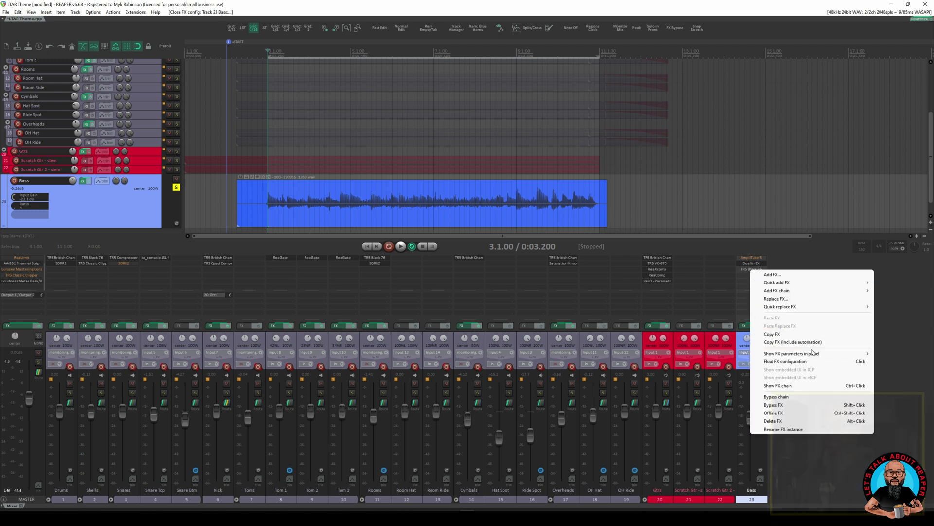
pyautogui.moveTo(812, 357)
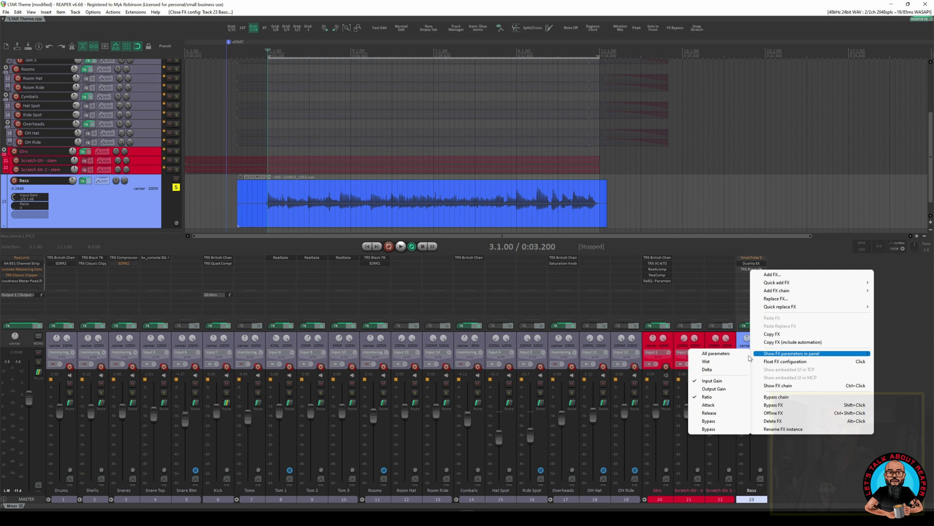
pyautogui.click(720, 353)
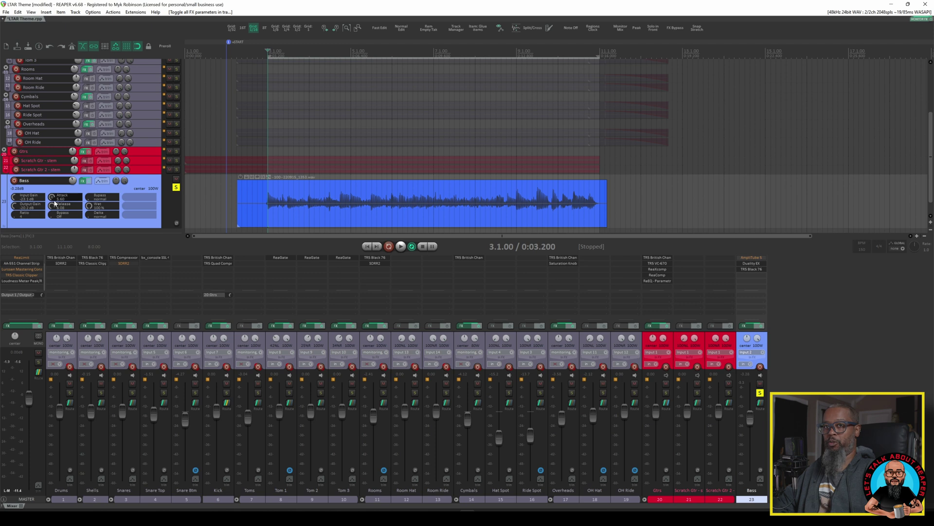
# - Reopen the Black 76 and tweak Ratio, gains, Attack and Release from the Bass track knobs
pyautogui.click(752, 269)
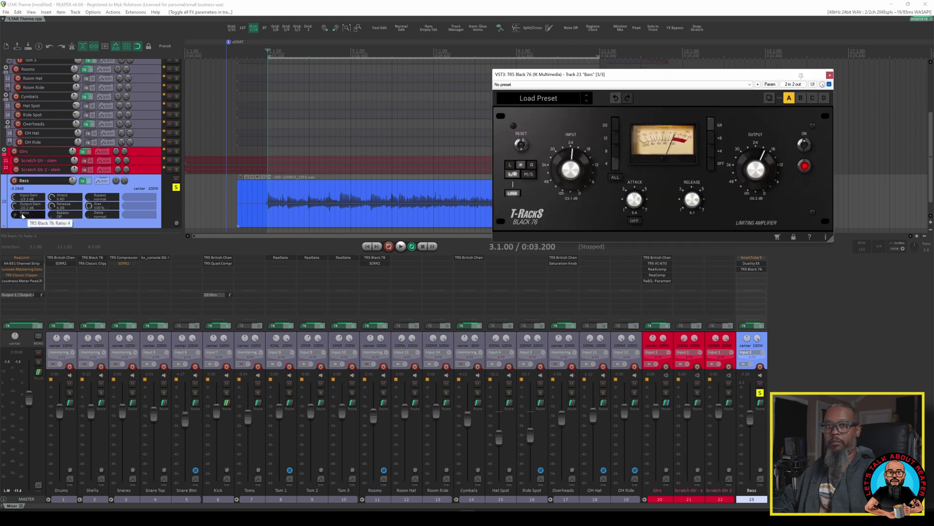
pyautogui.scroll(1, 23, 216)
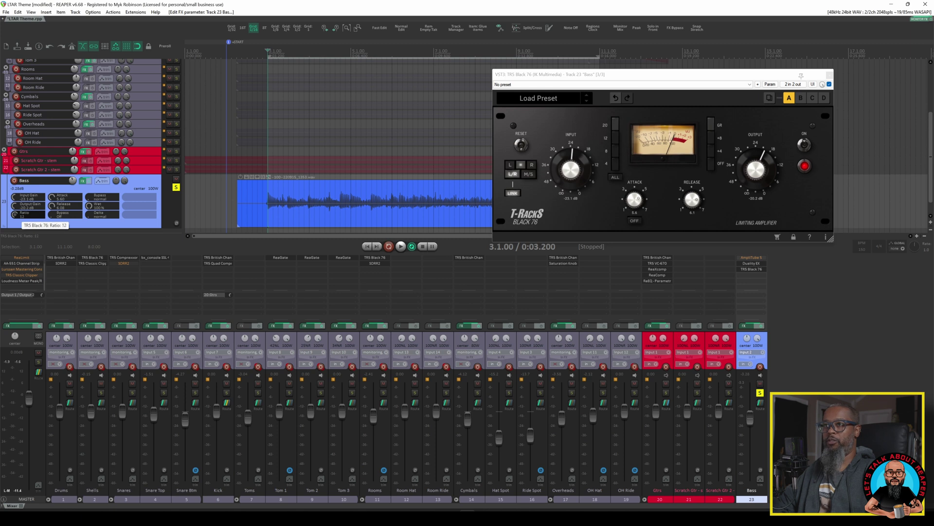
pyautogui.scroll(-1, 15, 206)
pyautogui.scroll(8, 14, 206)
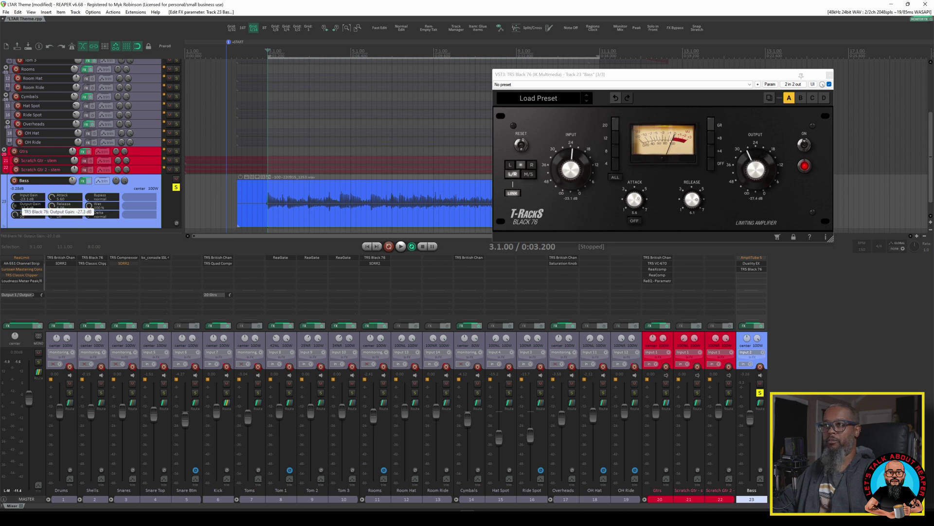
pyautogui.scroll(-10, 15, 197)
pyautogui.scroll(8, 15, 197)
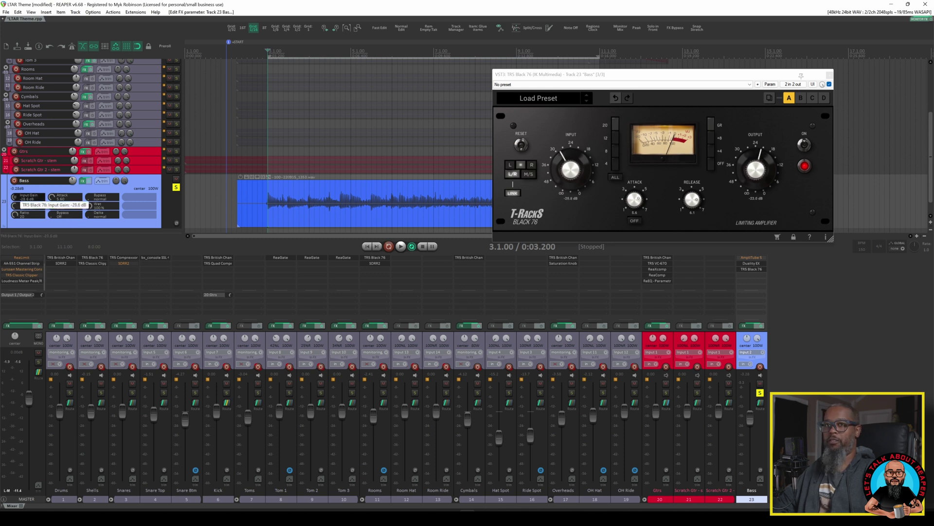
pyautogui.scroll(-2, 52, 197)
pyautogui.scroll(3, 53, 197)
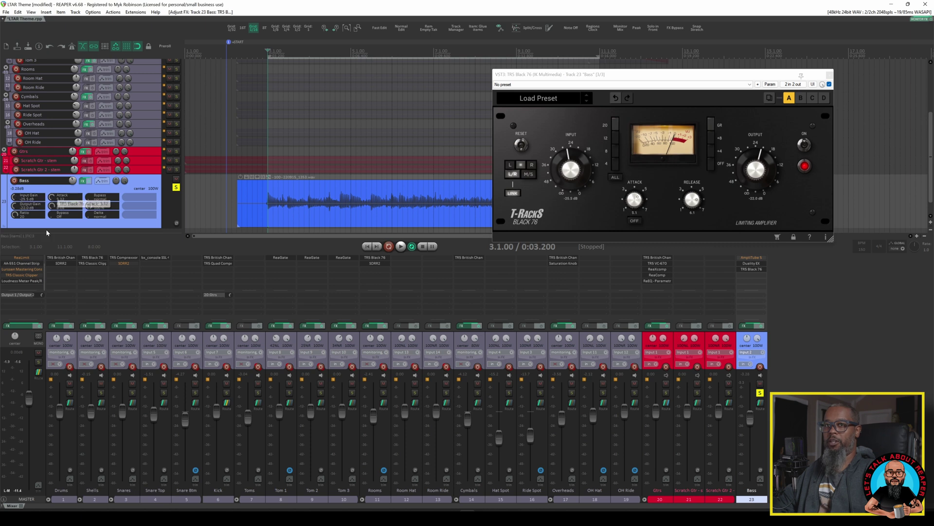
pyautogui.scroll(3, 53, 206)
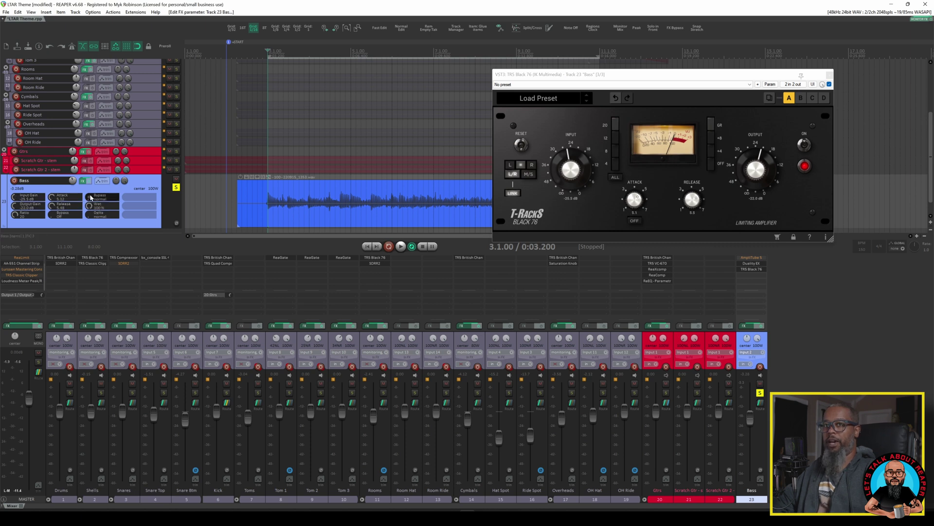
# - Toggle the compressor's bypass off and on, then lower its Wet mix to 83%
pyautogui.click(90, 198)
pyautogui.click(90, 198)
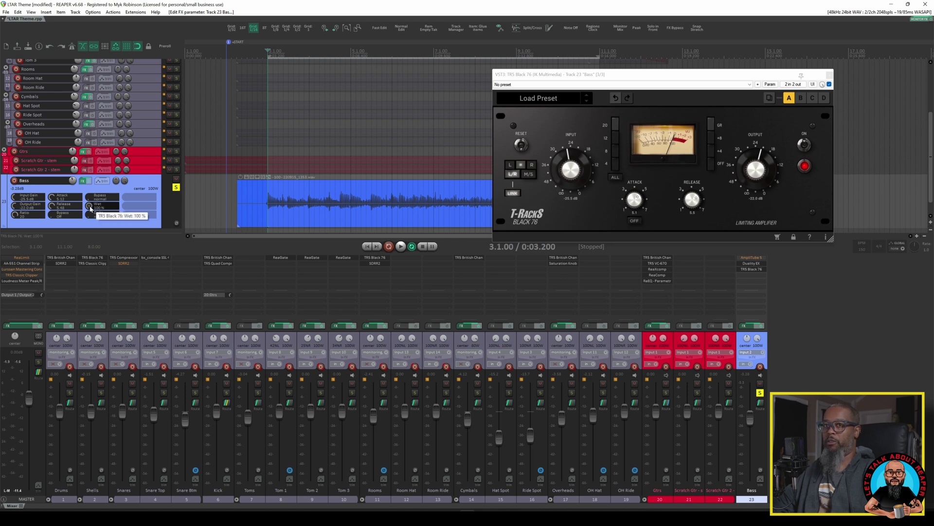
pyautogui.moveTo(90, 206); pyautogui.dragTo(89, 209)
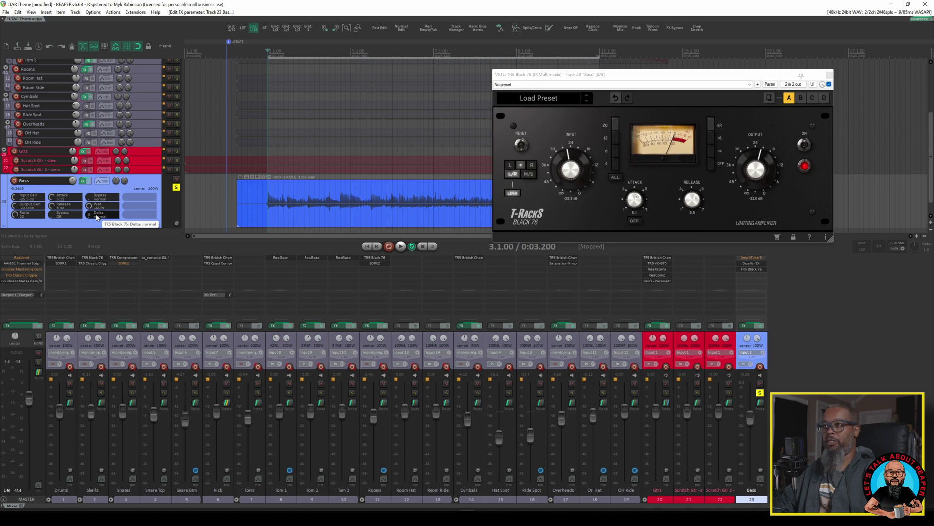
pyautogui.click(96, 218)
pyautogui.press('space')
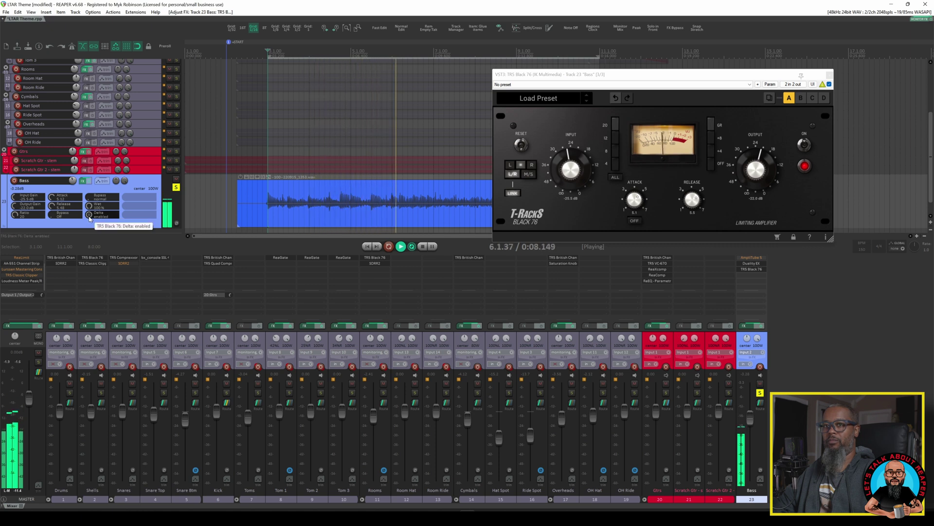
pyautogui.click(89, 217)
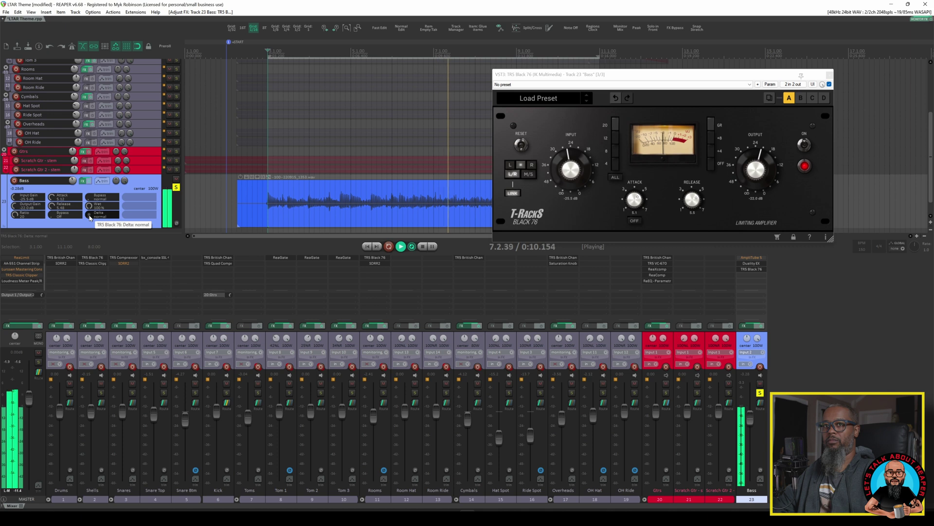
pyautogui.press('space')
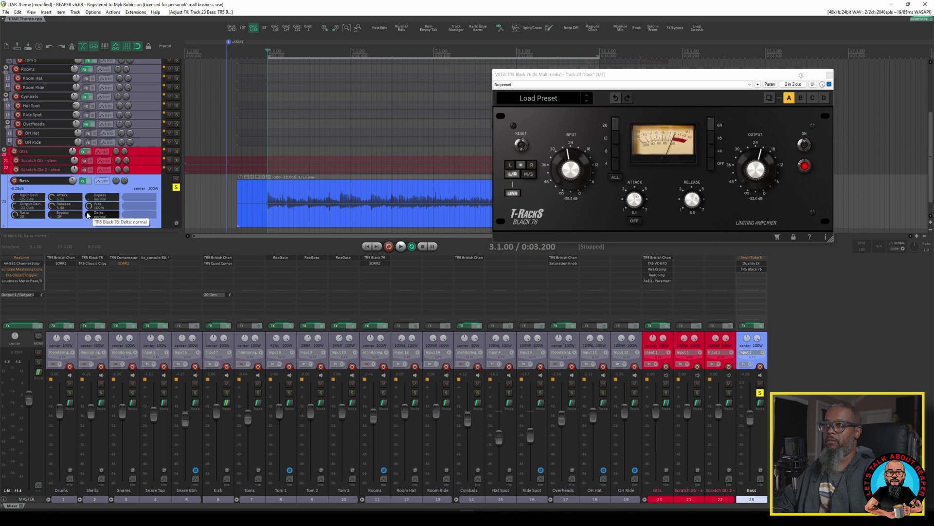